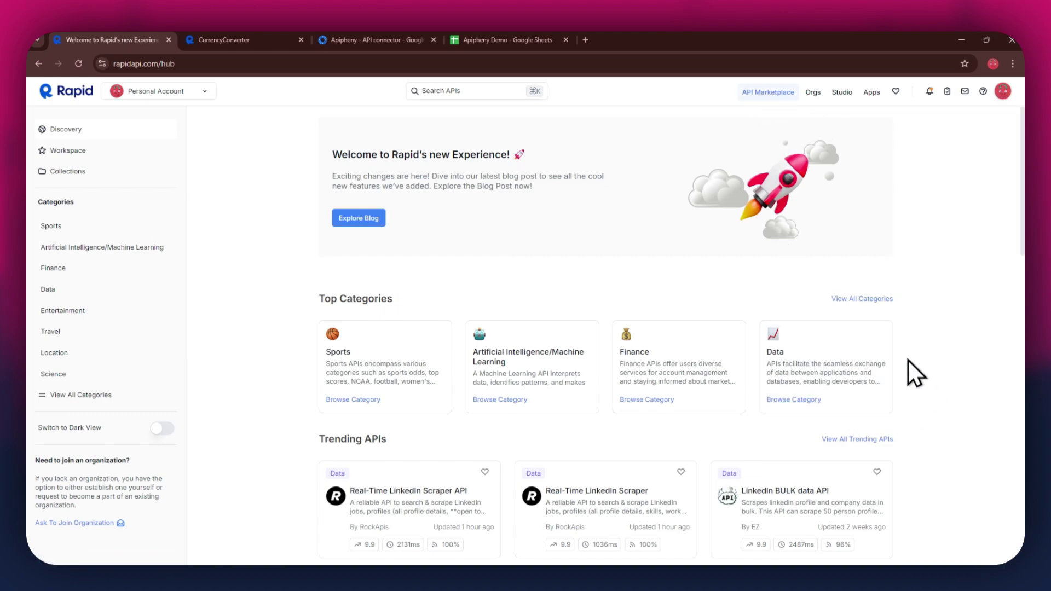
{"action": "scroll", "coordinate": [907, 359], "scroll_direction": "down", "scroll_amount": 2}
{"action": "scroll", "coordinate": [908, 360], "scroll_direction": "down", "scroll_amount": 2}
{"action": "scroll", "coordinate": [908, 361], "scroll_direction": "up", "scroll_amount": 1}
{"action": "scroll", "coordinate": [909, 360], "scroll_direction": "up", "scroll_amount": 3}
- Search the RapidAPI marketplace for 'currency exchange rate', listing 97 matching APIs
{"action": "left_click", "coordinate": [468, 92]}
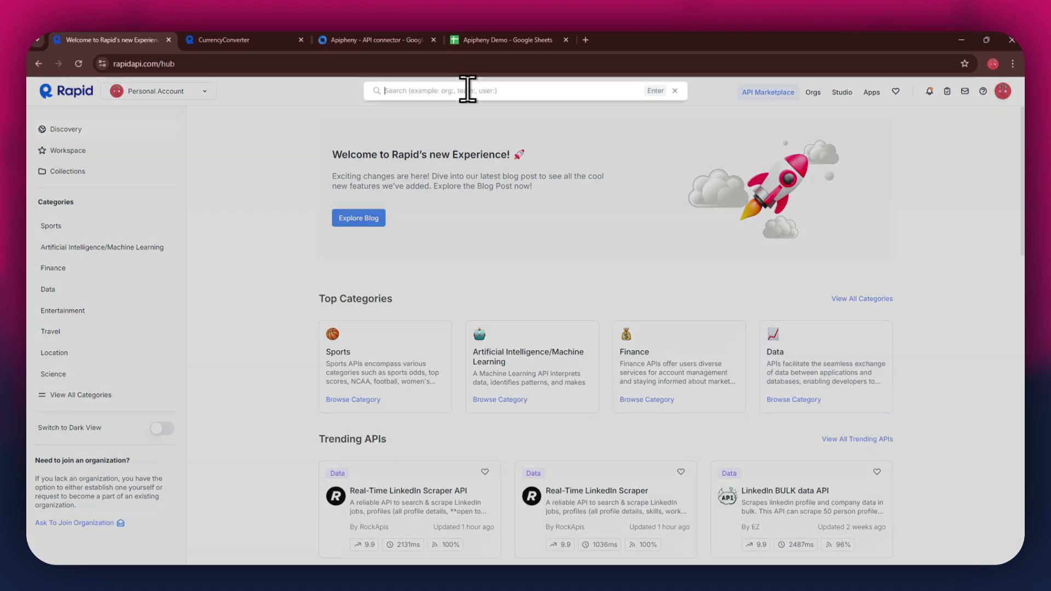
{"action": "type", "text": "currency exchan"}
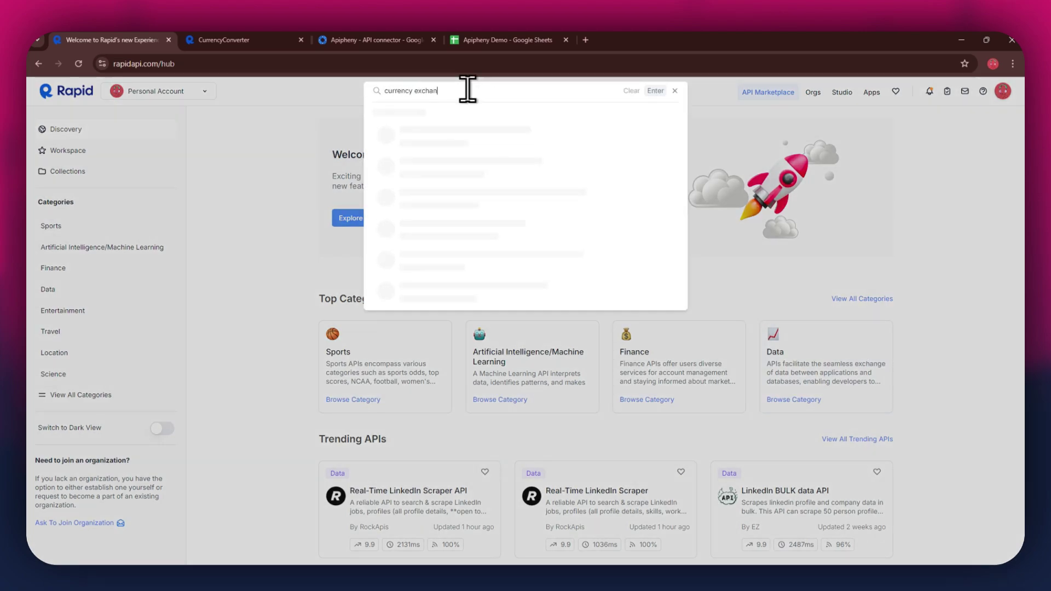
{"action": "type", "text": "ge rate"}
{"action": "key", "text": "Return"}
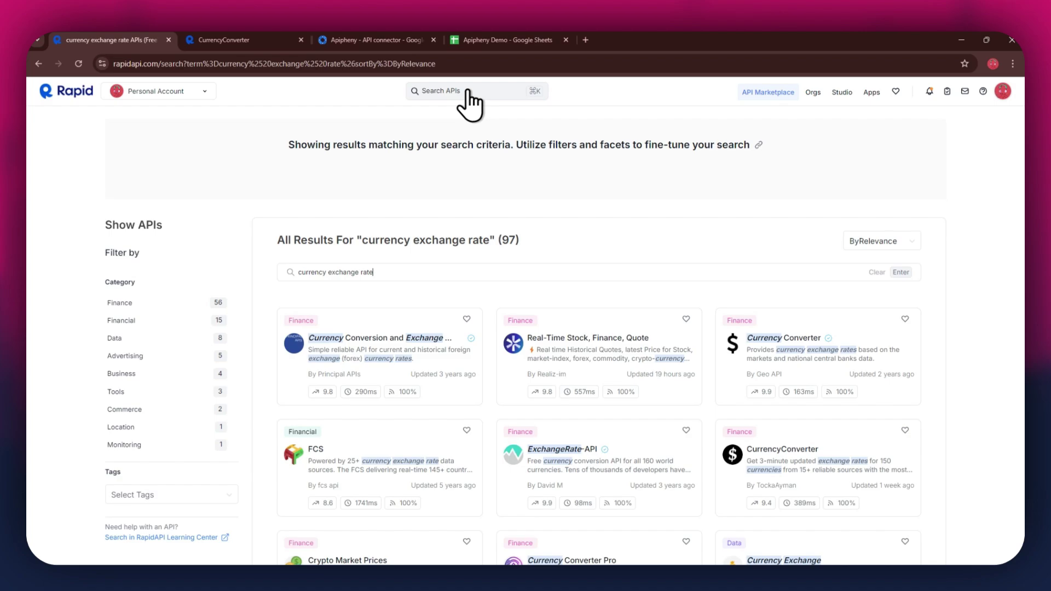
{"action": "scroll", "coordinate": [943, 335], "scroll_direction": "down", "scroll_amount": 2}
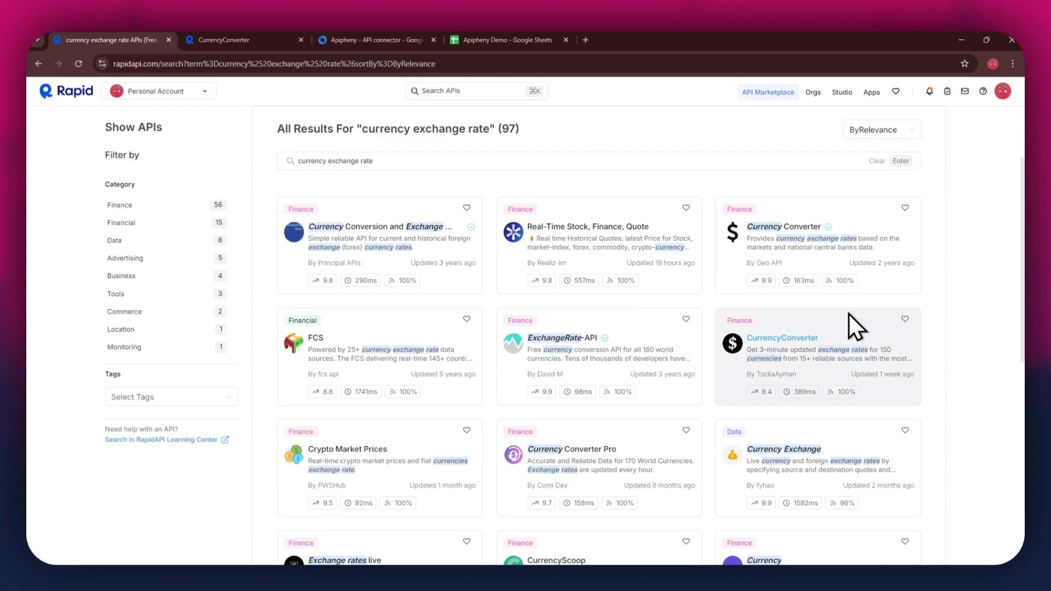
- Switch to the CurrencyConverter tab to view its API playground
{"action": "left_click", "coordinate": [251, 41]}
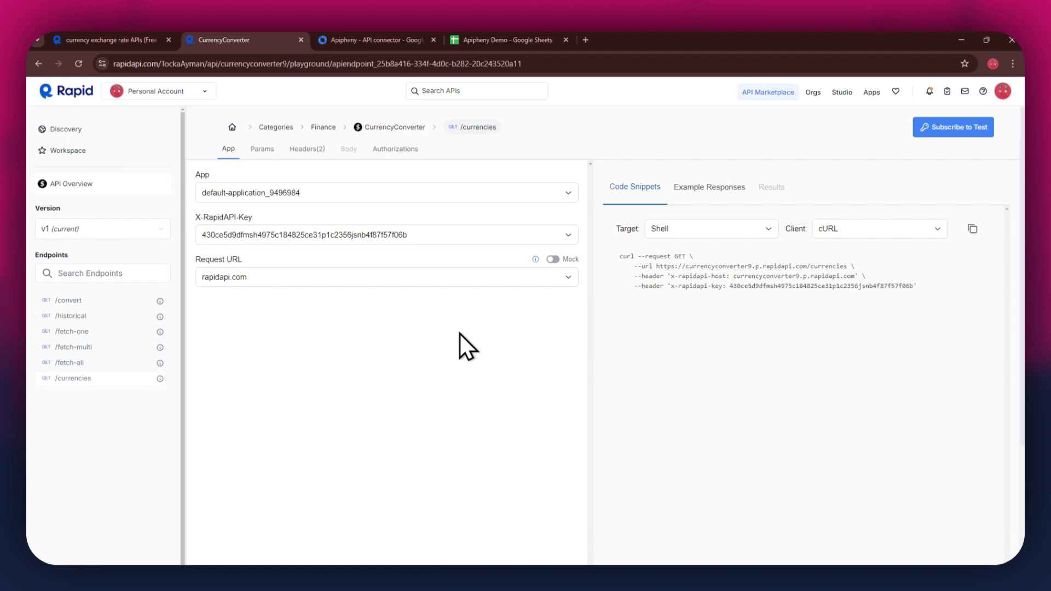
- Subscribe to CurrencyConverter's free $0.00 Basic plan through Subscribe to Test
{"action": "left_click", "coordinate": [963, 135]}
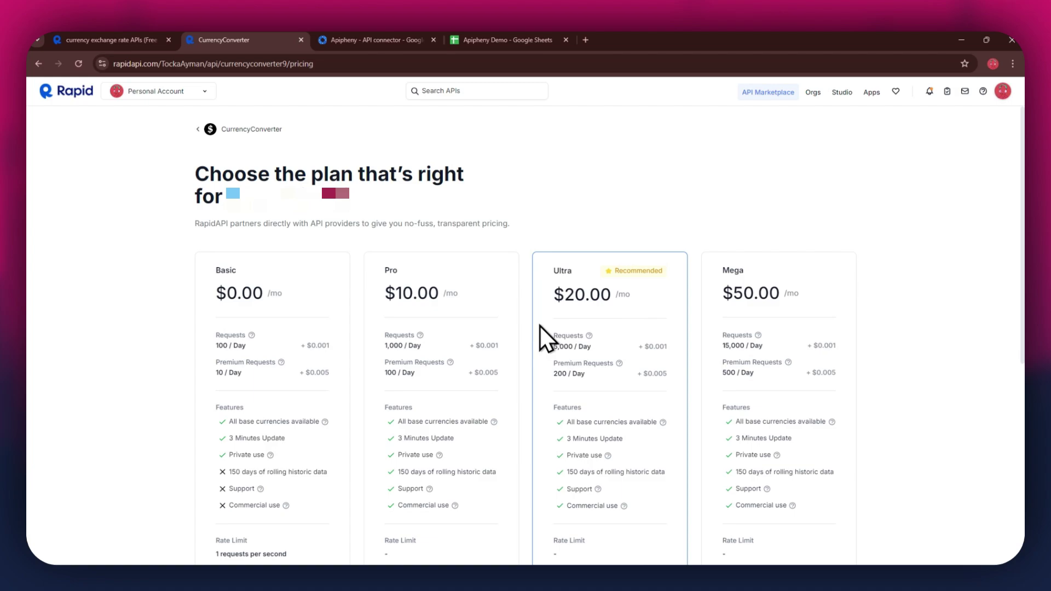
{"action": "scroll", "coordinate": [539, 326], "scroll_direction": "down", "scroll_amount": 3}
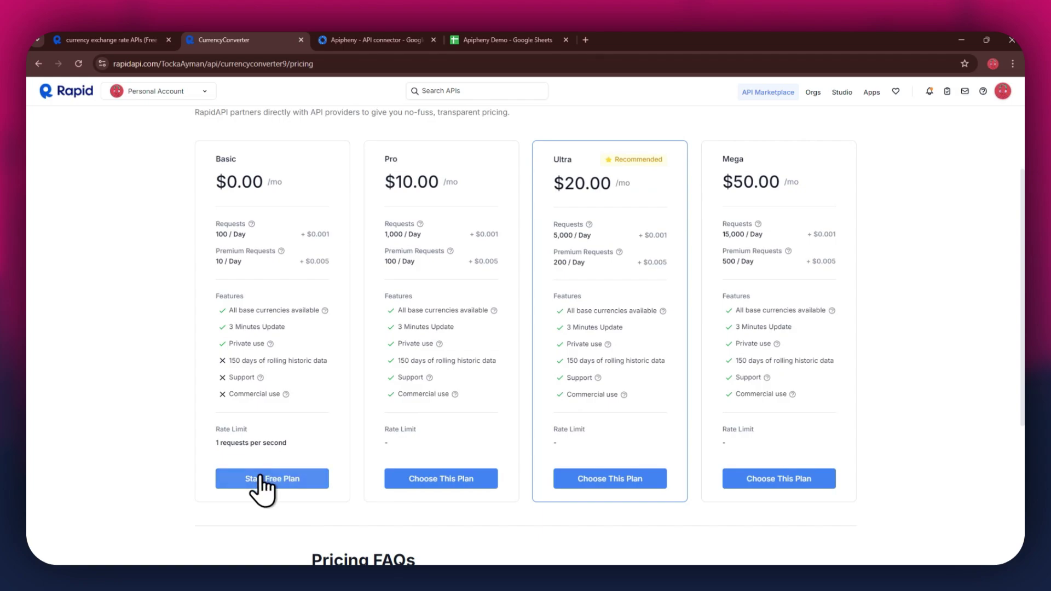
{"action": "left_click", "coordinate": [262, 479]}
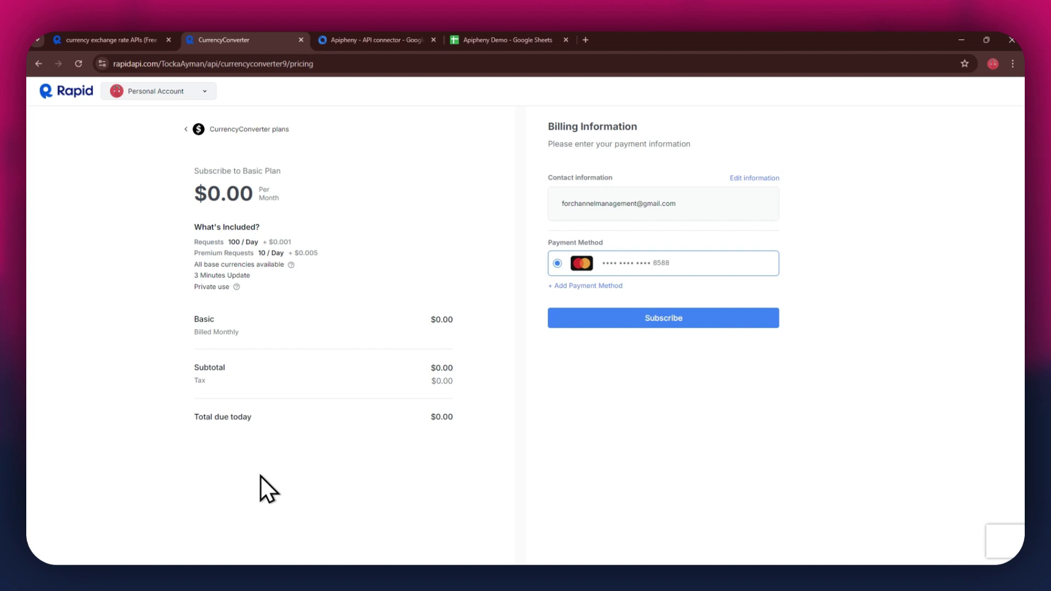
{"action": "left_click", "coordinate": [684, 309]}
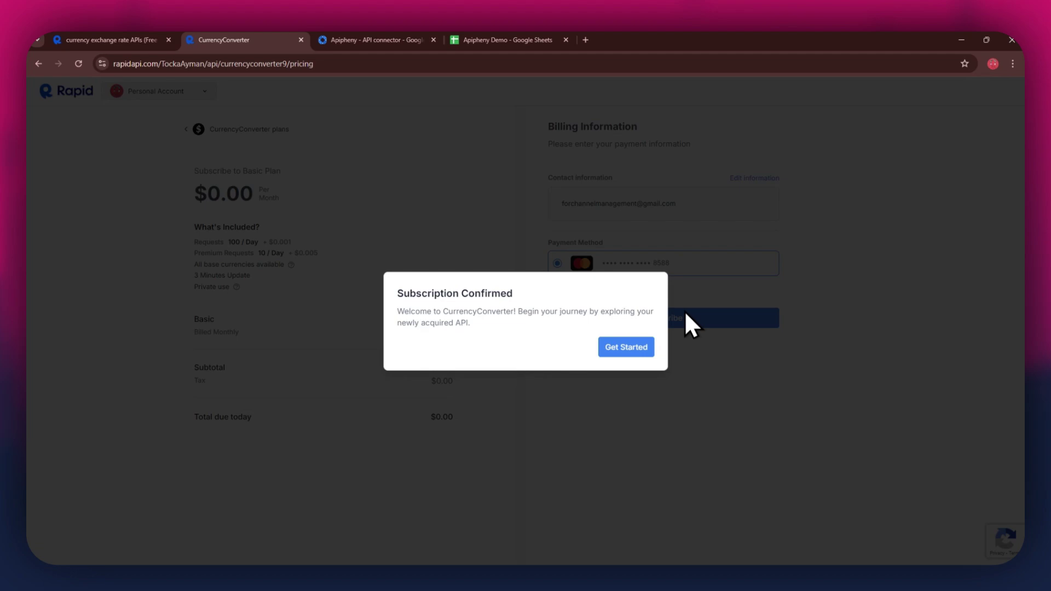
- Go to the /convert endpoint and keep the code snippet on Shell with cURL
{"action": "left_click", "coordinate": [625, 351]}
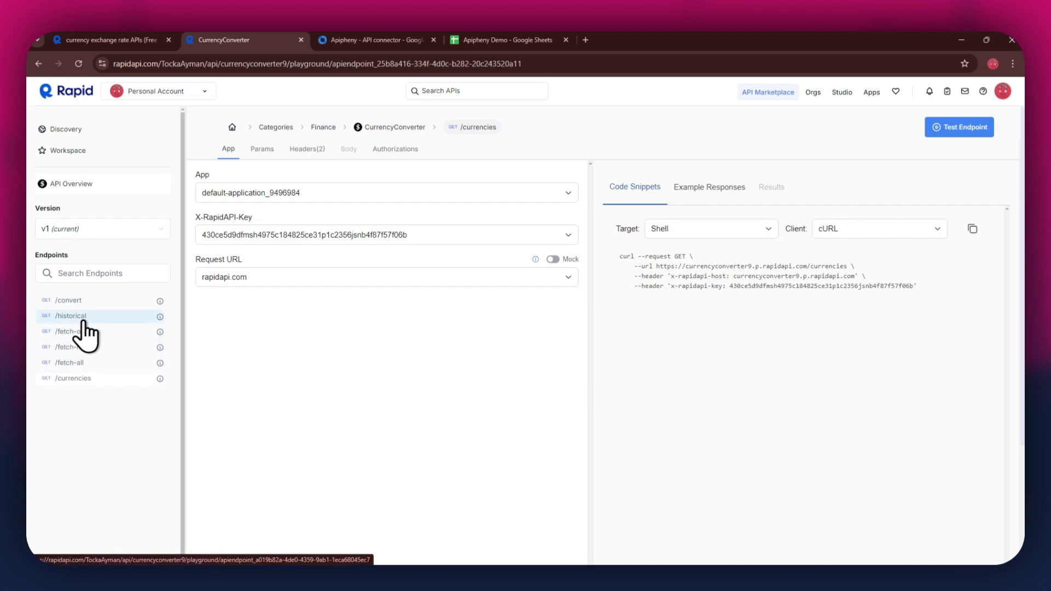
{"action": "left_click", "coordinate": [79, 303]}
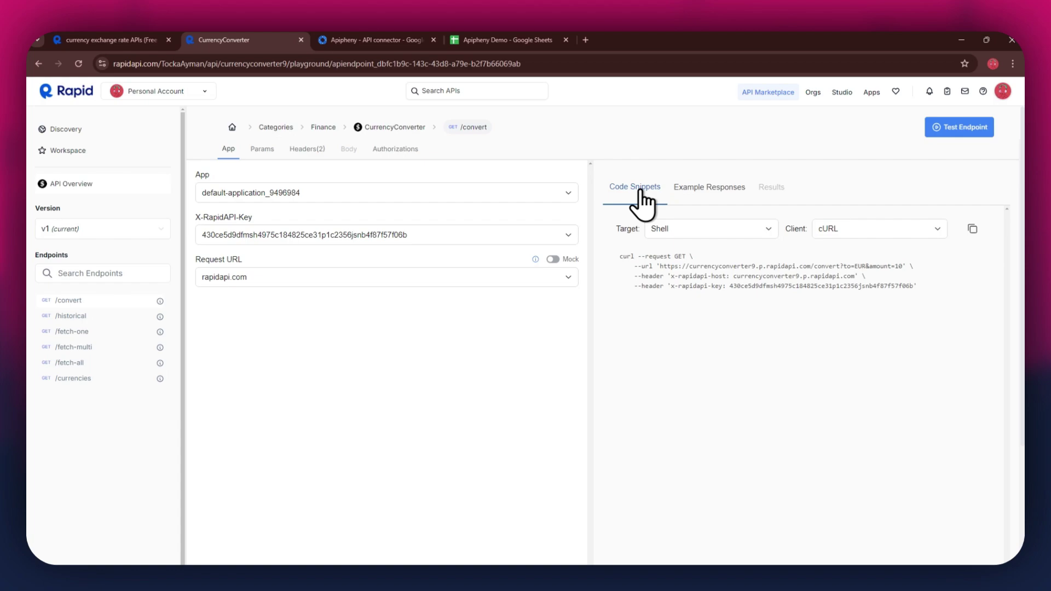
{"action": "left_click", "coordinate": [699, 234]}
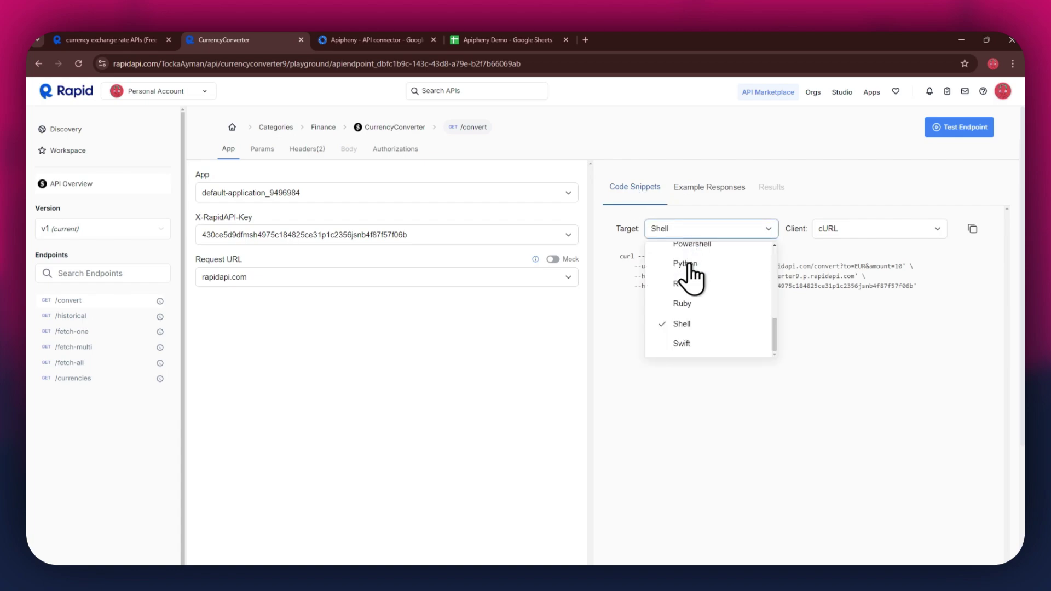
{"action": "left_click", "coordinate": [682, 324]}
{"action": "left_click", "coordinate": [847, 233]}
{"action": "left_click", "coordinate": [846, 262]}
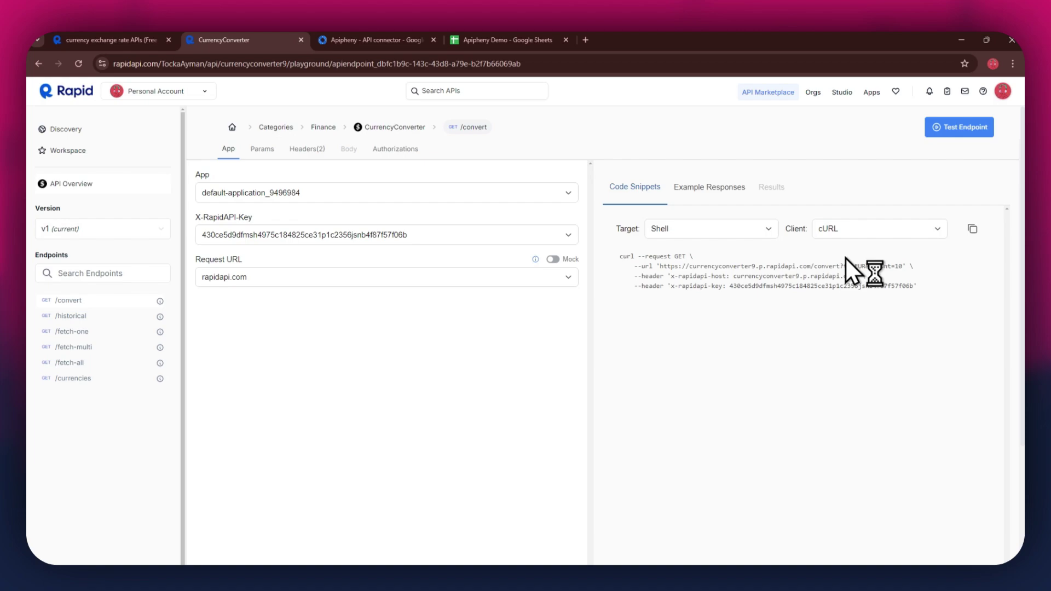
- Check Apipheny's installed Marketplace listing, then switch to the Apipheny Demo spreadsheet
{"action": "left_click", "coordinate": [378, 41]}
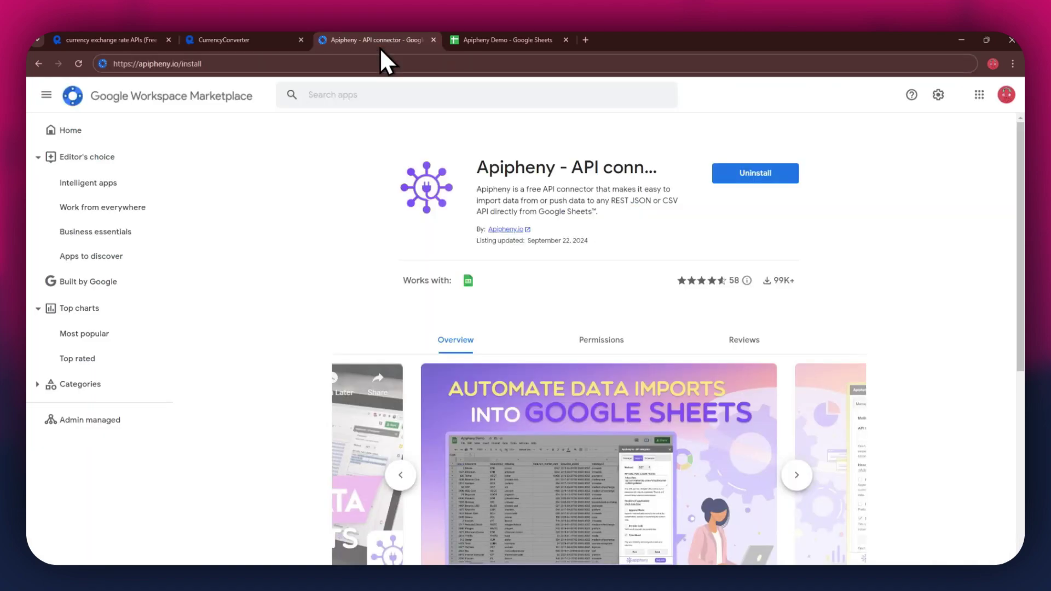
{"action": "left_click", "coordinate": [170, 64]}
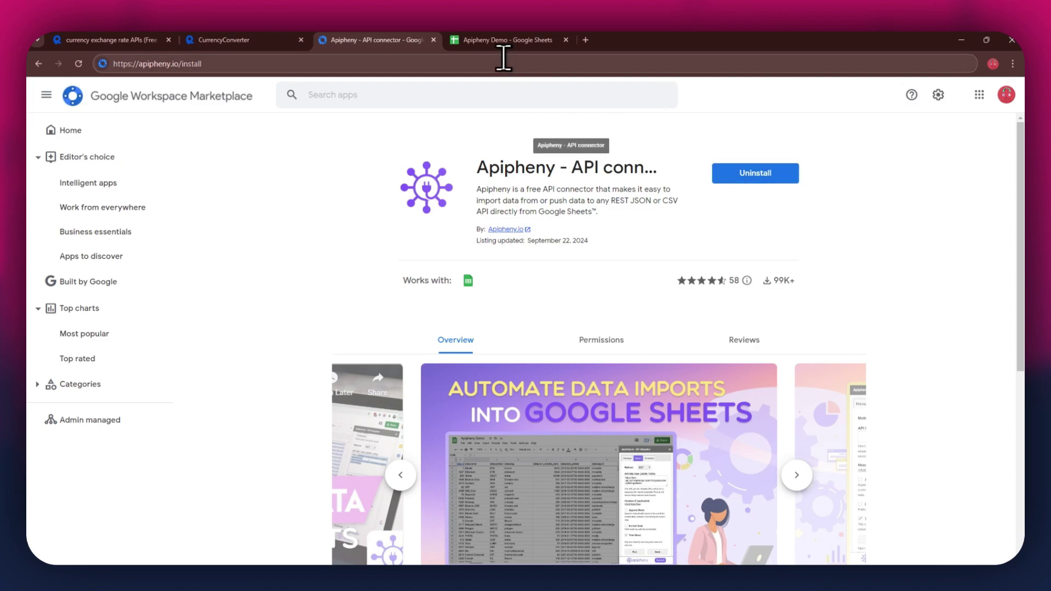
{"action": "left_click", "coordinate": [490, 43]}
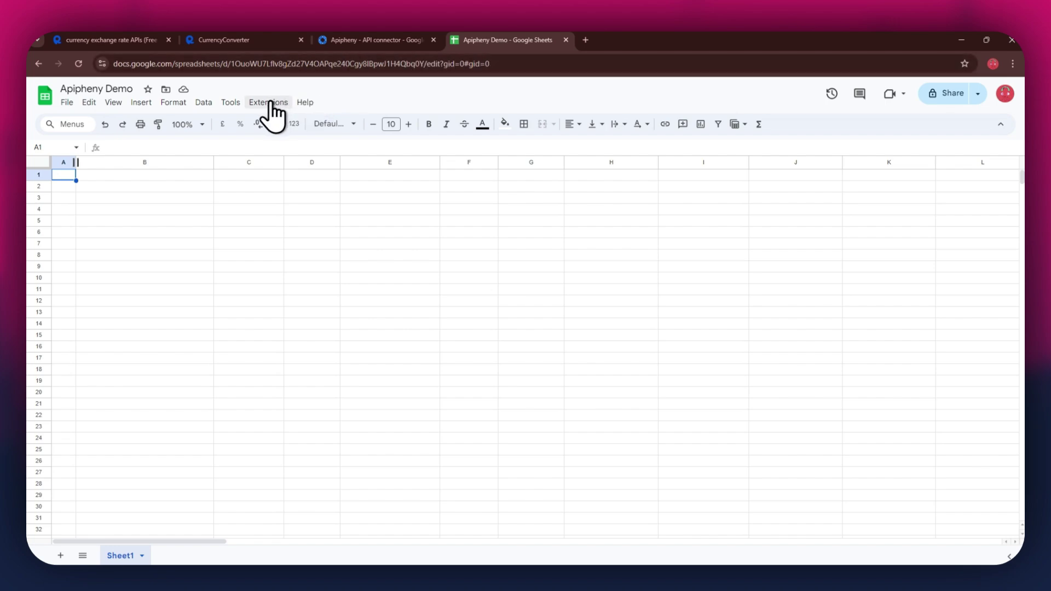
- Open Extensions > Apipheny - API connector > Import API and focus the URL Path field
{"action": "left_click", "coordinate": [269, 103]}
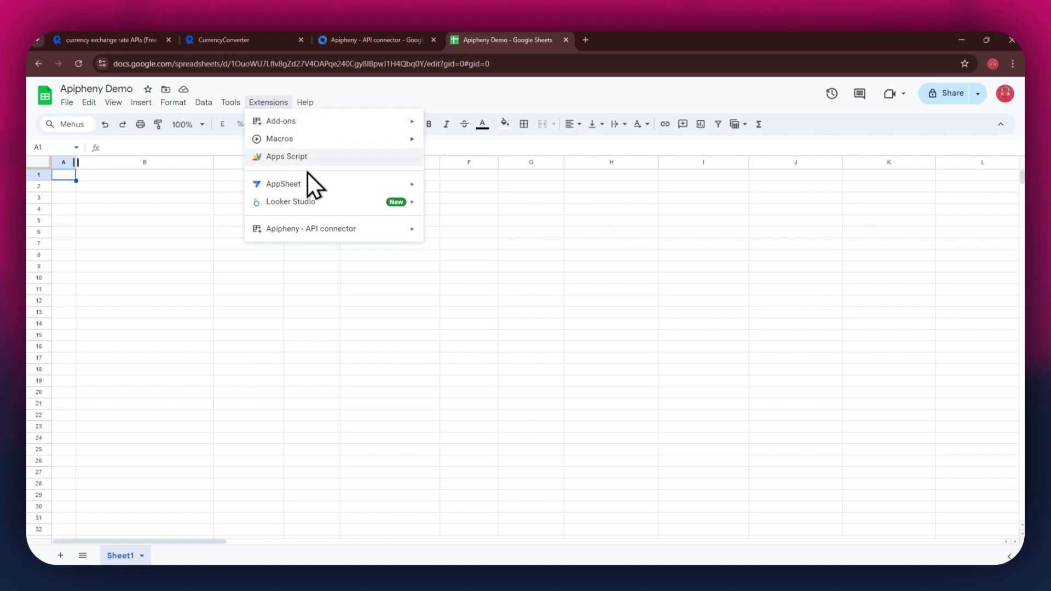
{"action": "mouse_move", "coordinate": [312, 228]}
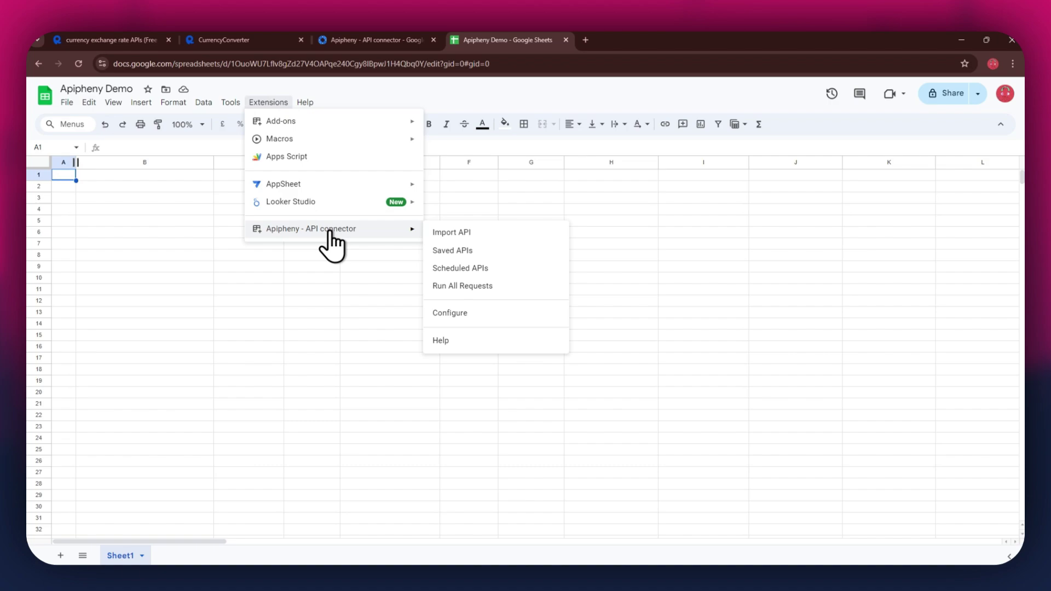
{"action": "left_click", "coordinate": [474, 233]}
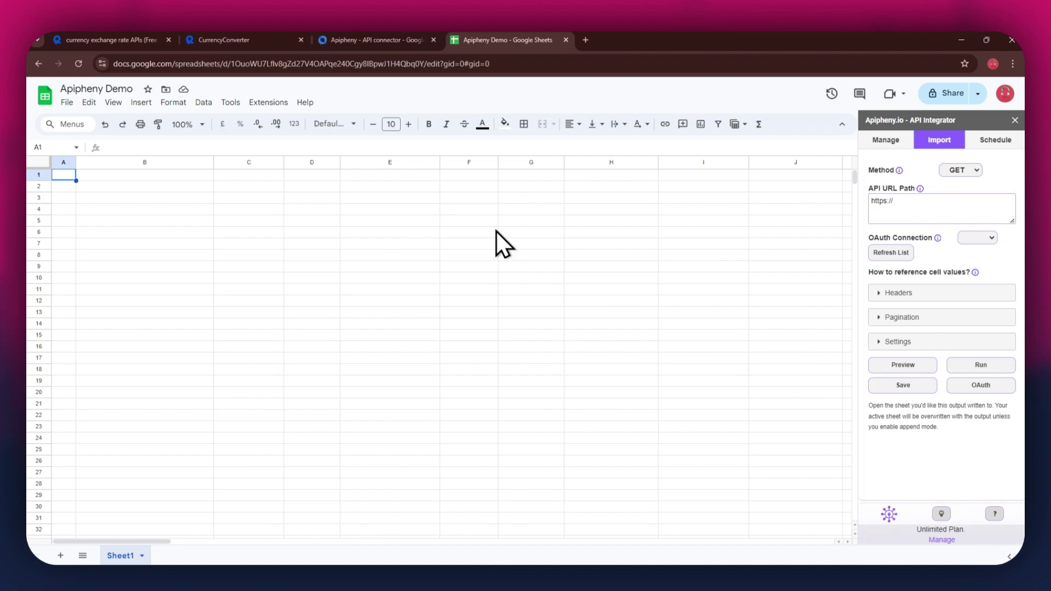
{"action": "left_click", "coordinate": [899, 209]}
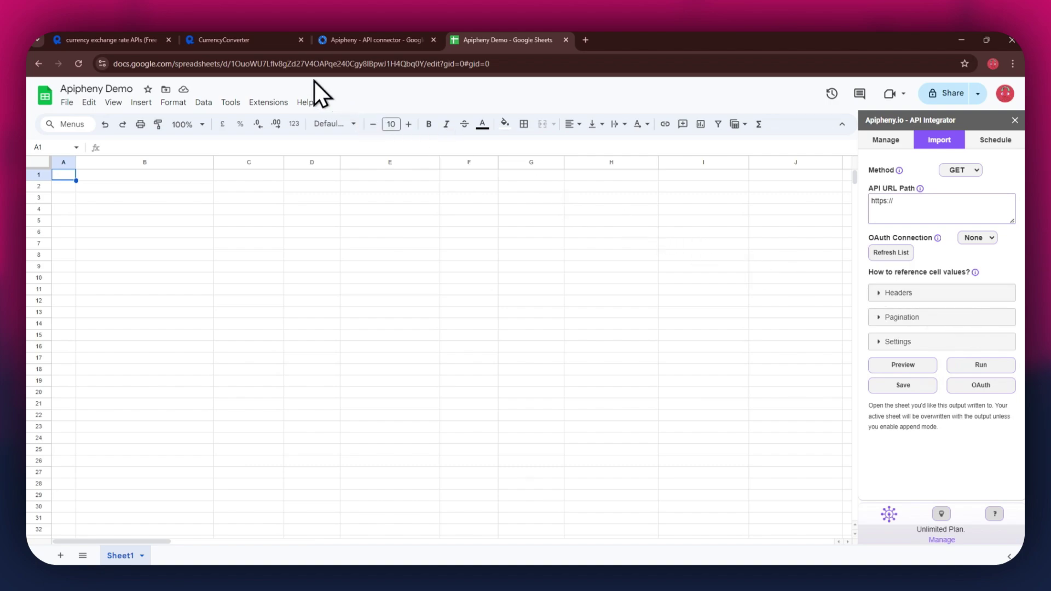
- Copy the /convert curl URL from RapidAPI and paste it over Apipheny's URL Path
{"action": "left_click", "coordinate": [238, 40]}
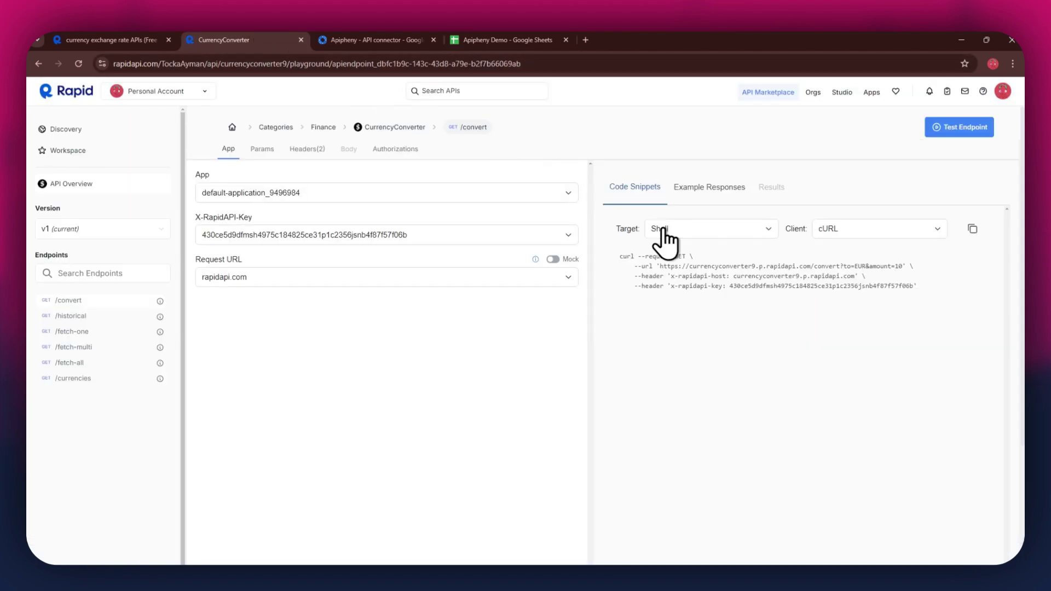
{"action": "left_click_drag", "start_coordinate": [661, 266], "coordinate": [899, 267]}
{"action": "right_click", "coordinate": [899, 268]}
{"action": "left_click", "coordinate": [853, 280]}
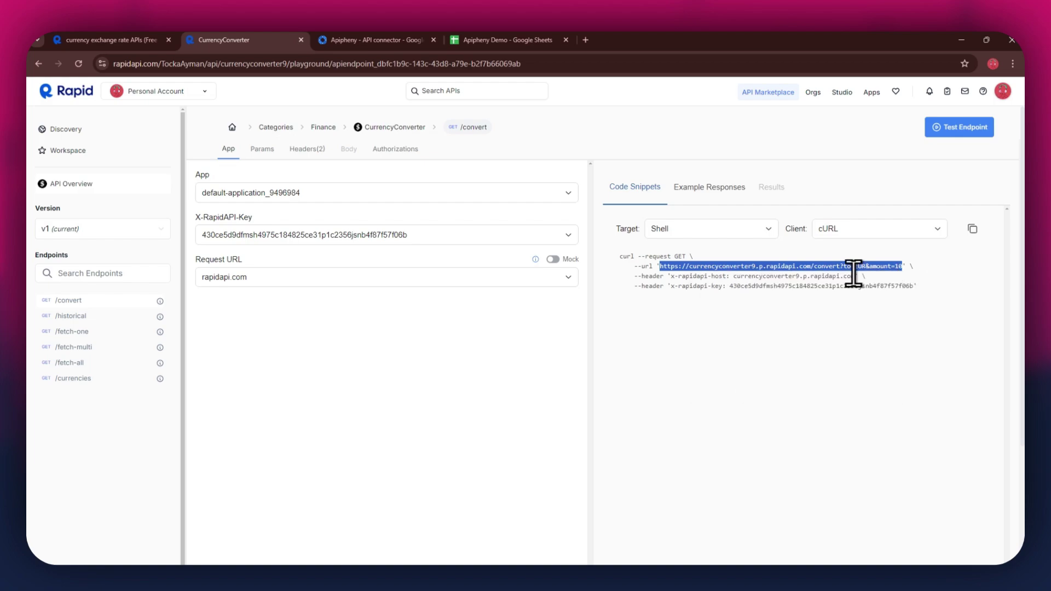
{"action": "left_click", "coordinate": [519, 41]}
{"action": "left_click", "coordinate": [919, 208]}
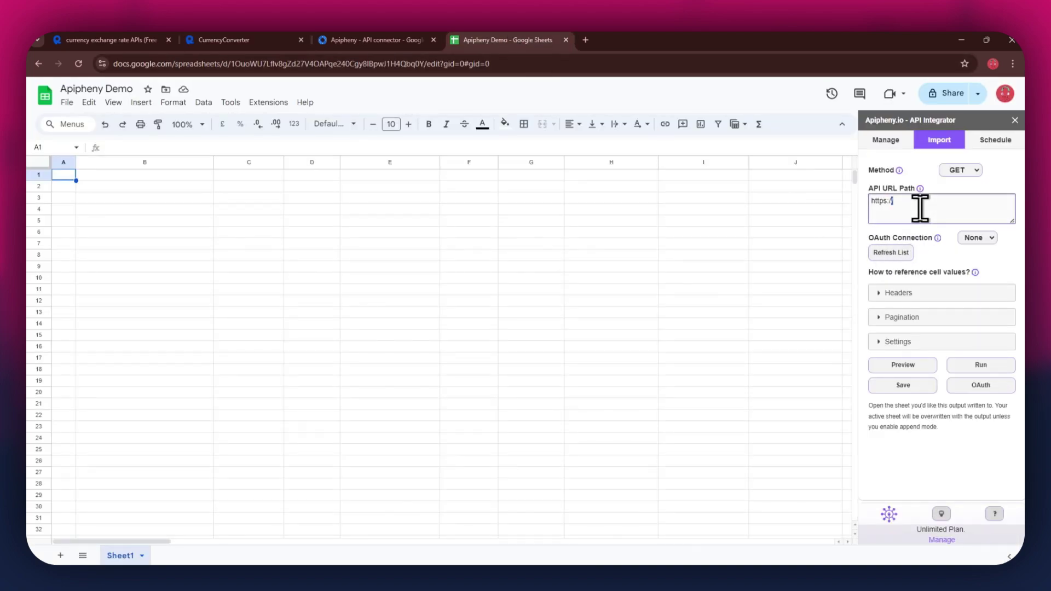
{"action": "key", "text": "ctrl+a"}
{"action": "key", "text": "ctrl+v"}
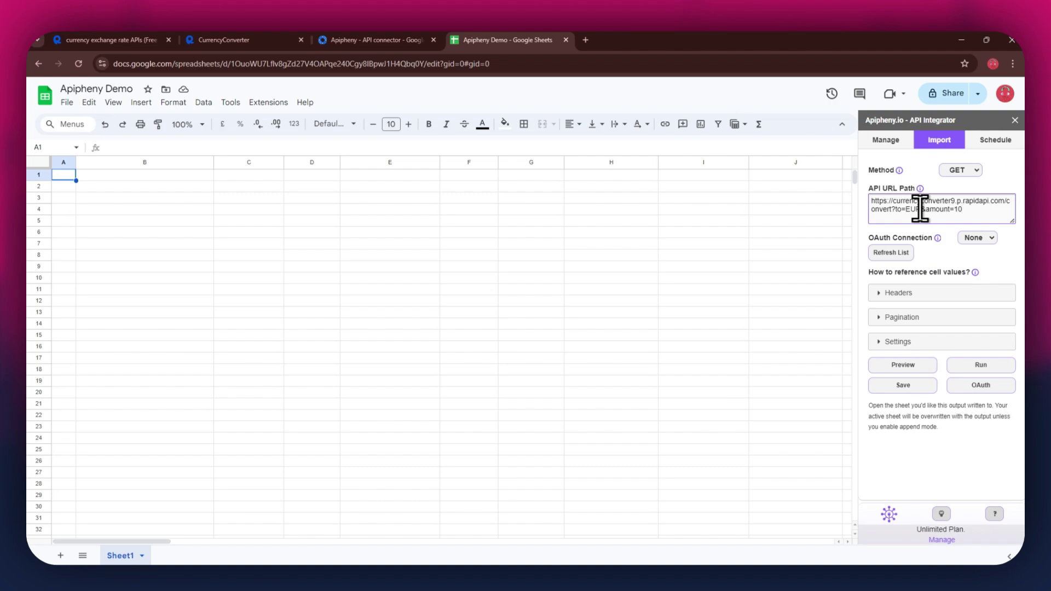
- Expand Headers, add two header rows, and enter x-rapidapi-host as the first name
{"action": "left_click", "coordinate": [882, 293]}
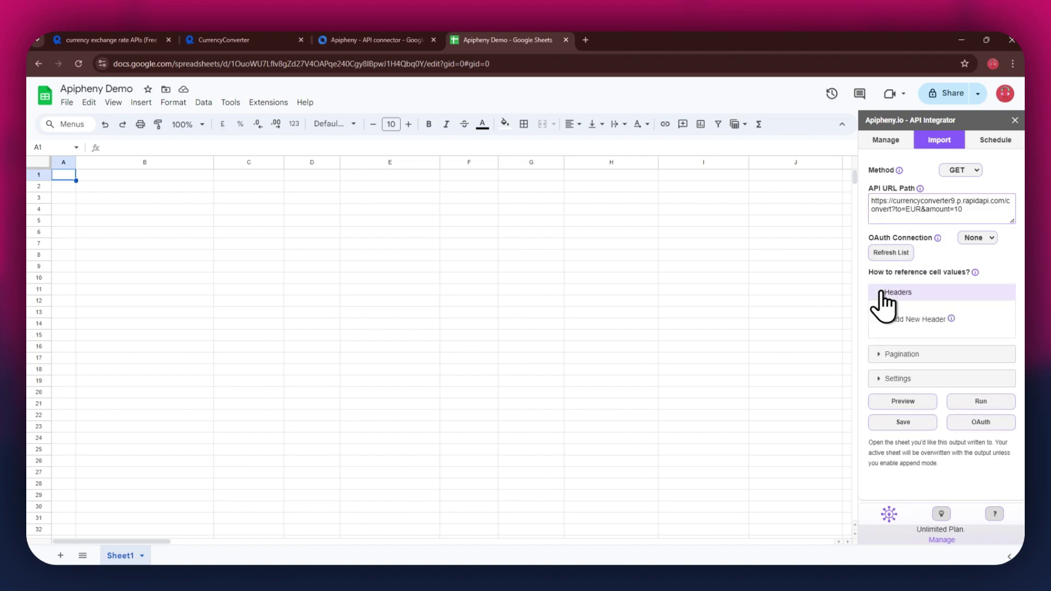
{"action": "left_click", "coordinate": [893, 320]}
{"action": "left_click", "coordinate": [893, 336]}
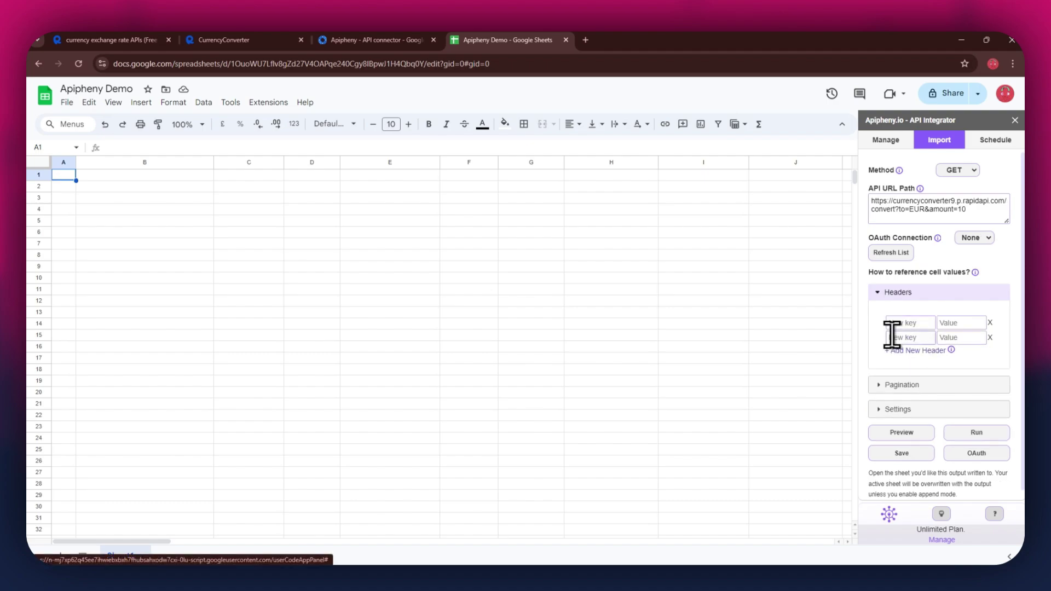
{"action": "left_click", "coordinate": [247, 40]}
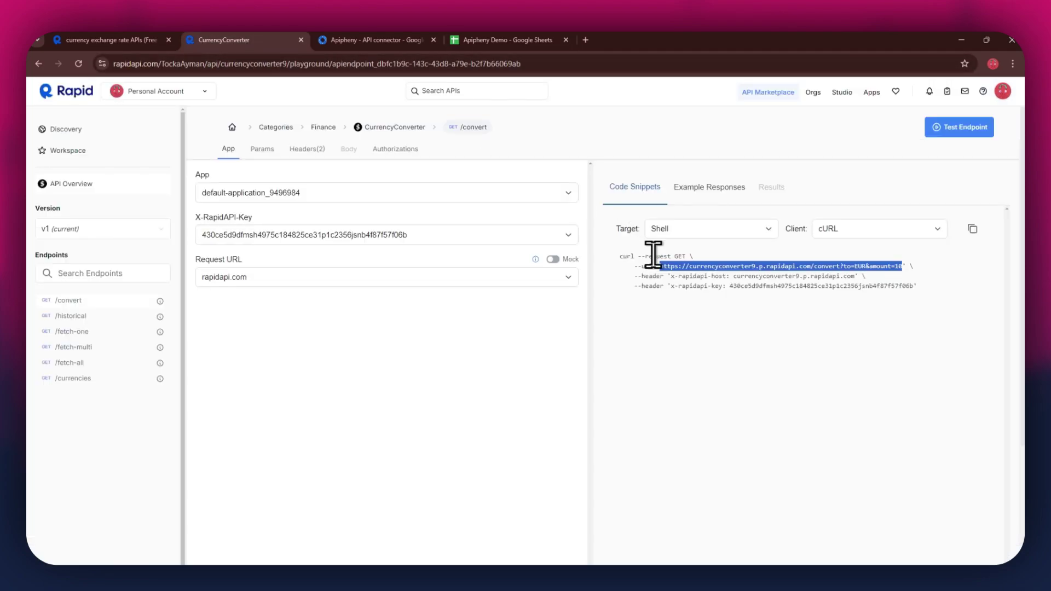
{"action": "left_click_drag", "start_coordinate": [673, 276], "coordinate": [706, 276]}
{"action": "left_click", "coordinate": [673, 276]}
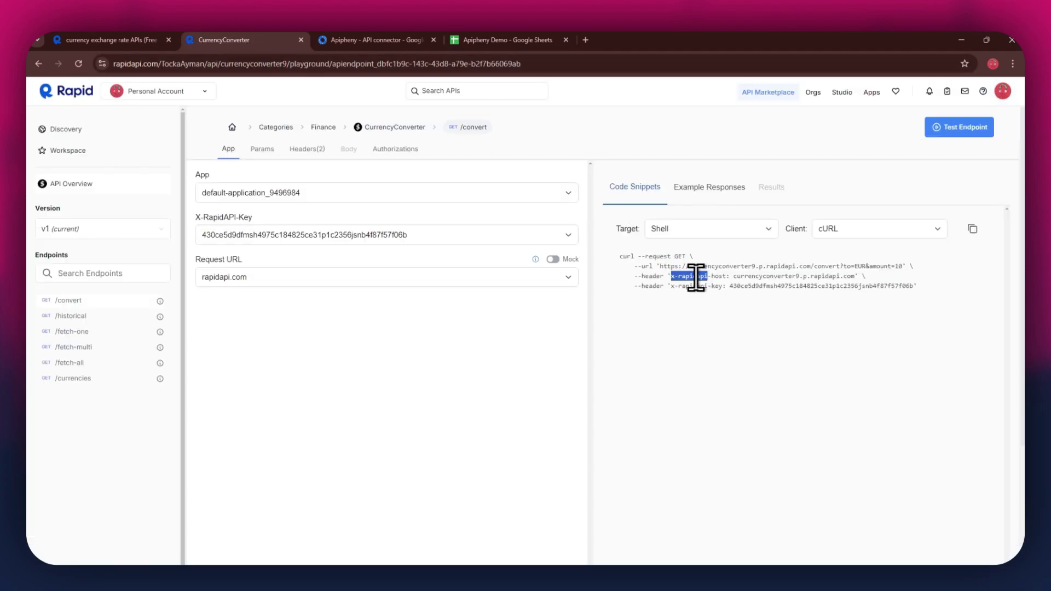
{"action": "left_click", "coordinate": [538, 40]}
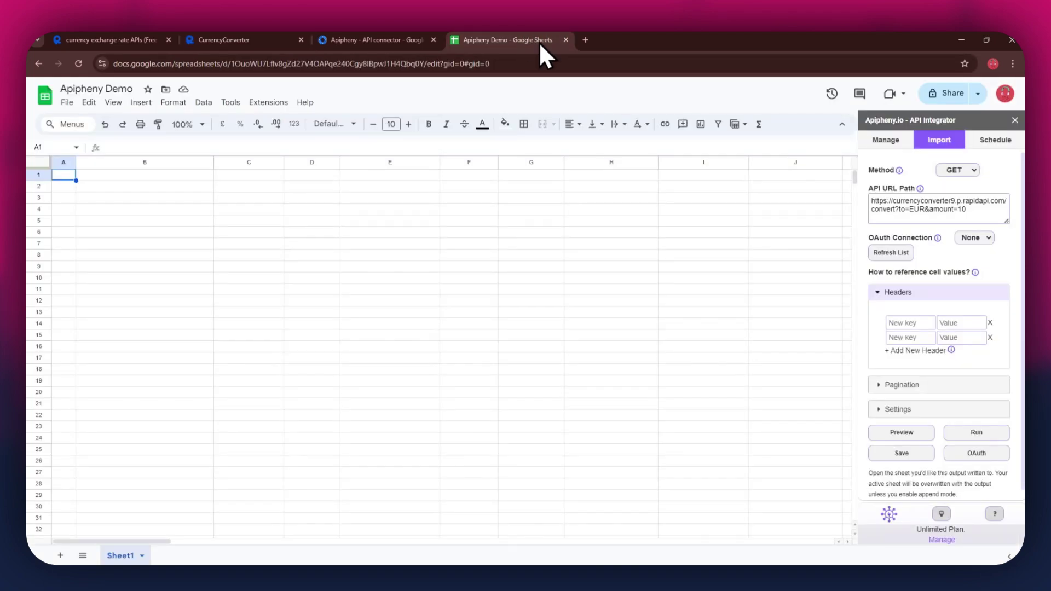
{"action": "left_click", "coordinate": [900, 323]}
{"action": "key", "text": "ctrl+v"}
- Fill the first header's value with the CurrencyConverter host from the snippet
{"action": "left_click", "coordinate": [247, 39]}
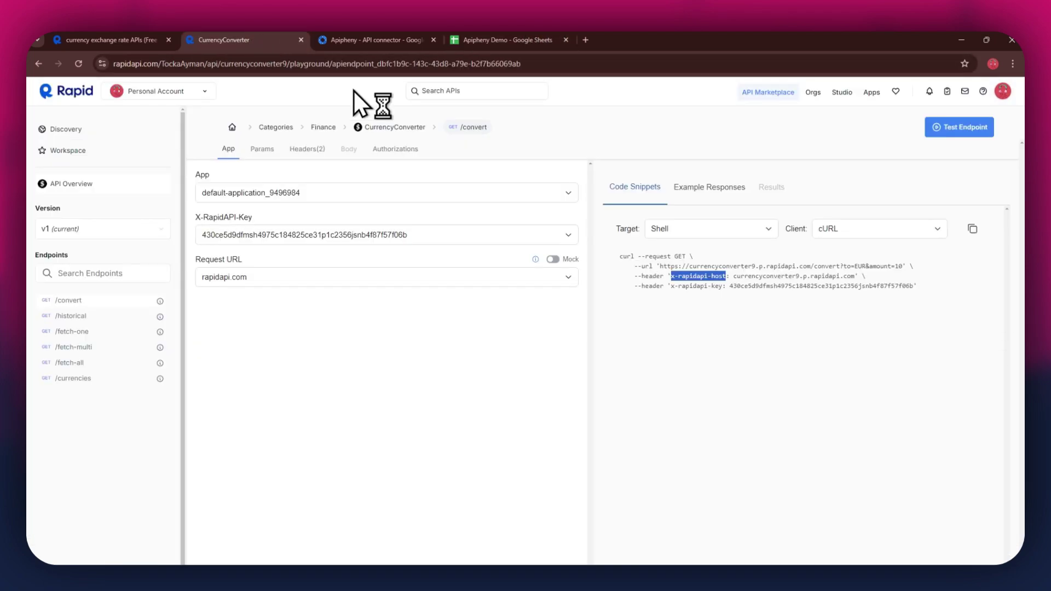
{"action": "left_click_drag", "start_coordinate": [733, 275], "coordinate": [847, 277]}
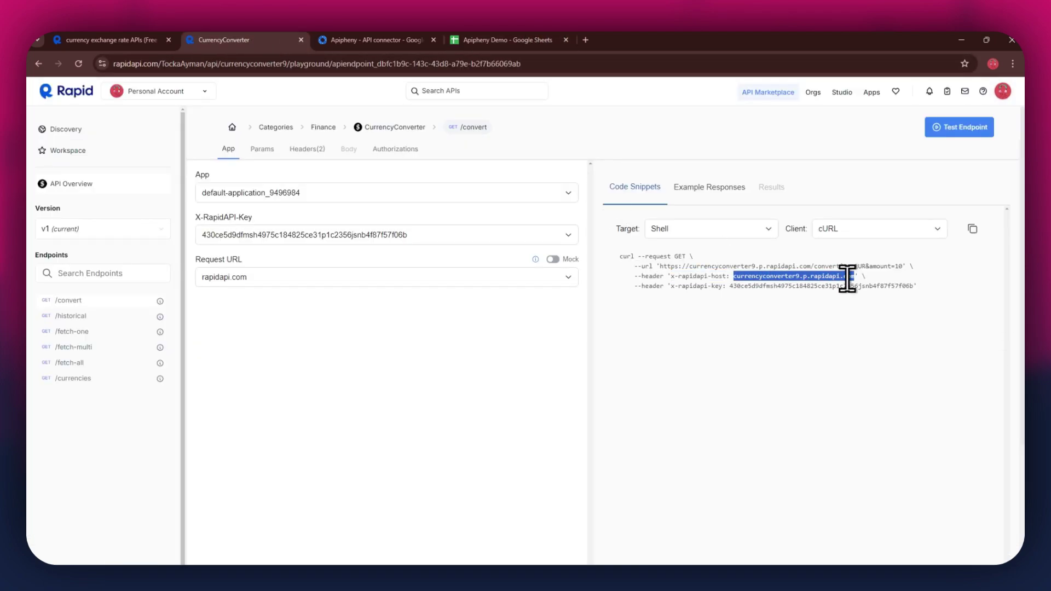
{"action": "key", "text": "ctrl+c"}
{"action": "left_click", "coordinate": [534, 40]}
{"action": "key", "text": "Tab"}
{"action": "key", "text": "ctrl+v"}
- Enter x-rapidapi-key as the second header name
{"action": "left_click", "coordinate": [900, 337]}
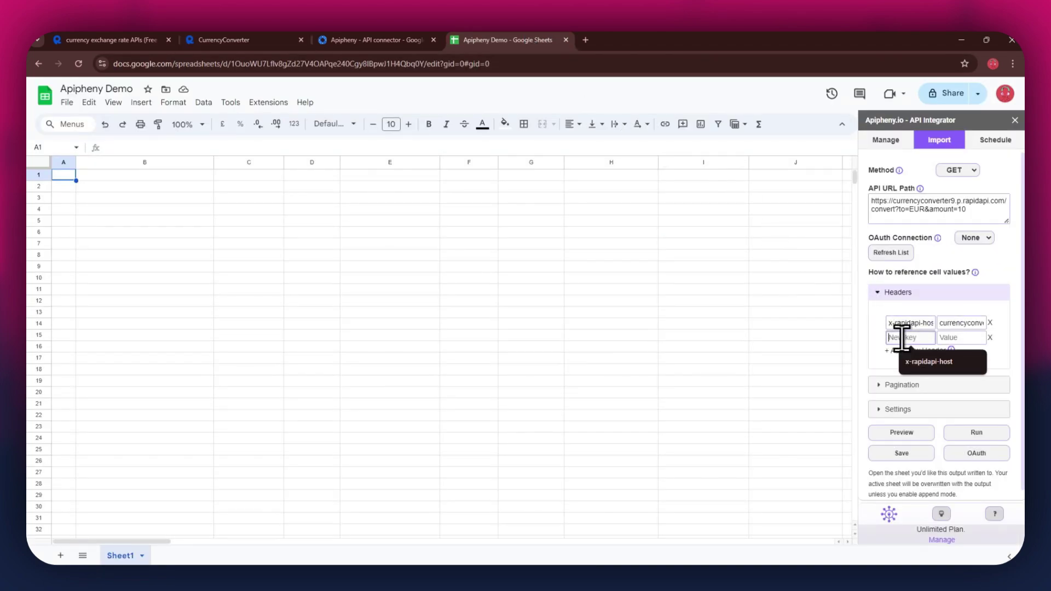
{"action": "left_click", "coordinate": [246, 40]}
{"action": "left_click_drag", "start_coordinate": [671, 286], "coordinate": [723, 285]}
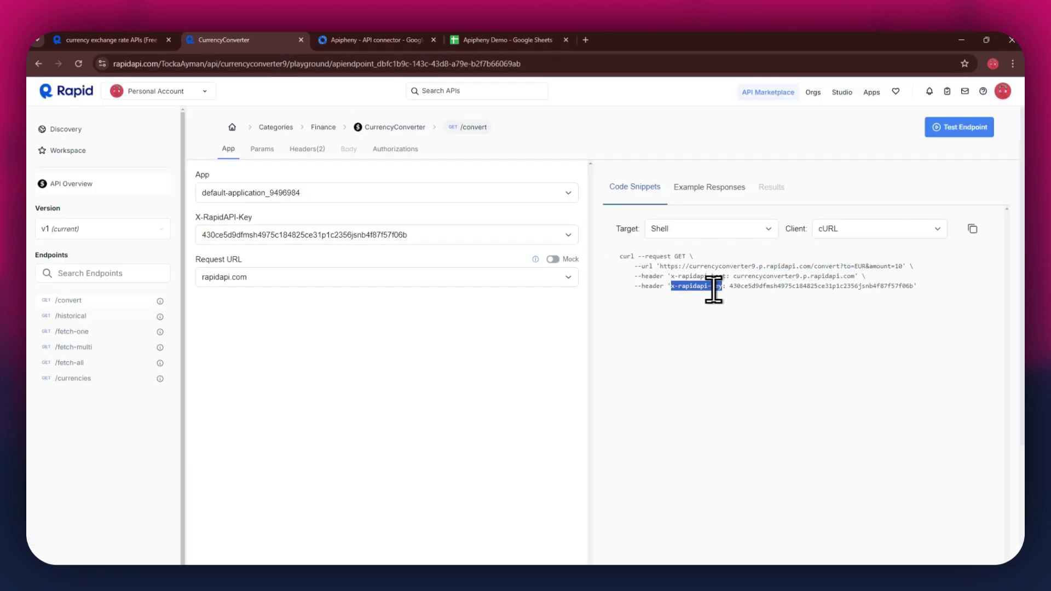
{"action": "key", "text": "ctrl+c"}
{"action": "left_click", "coordinate": [534, 39]}
{"action": "key", "text": "ctrl+v"}
{"action": "key", "text": "Tab"}
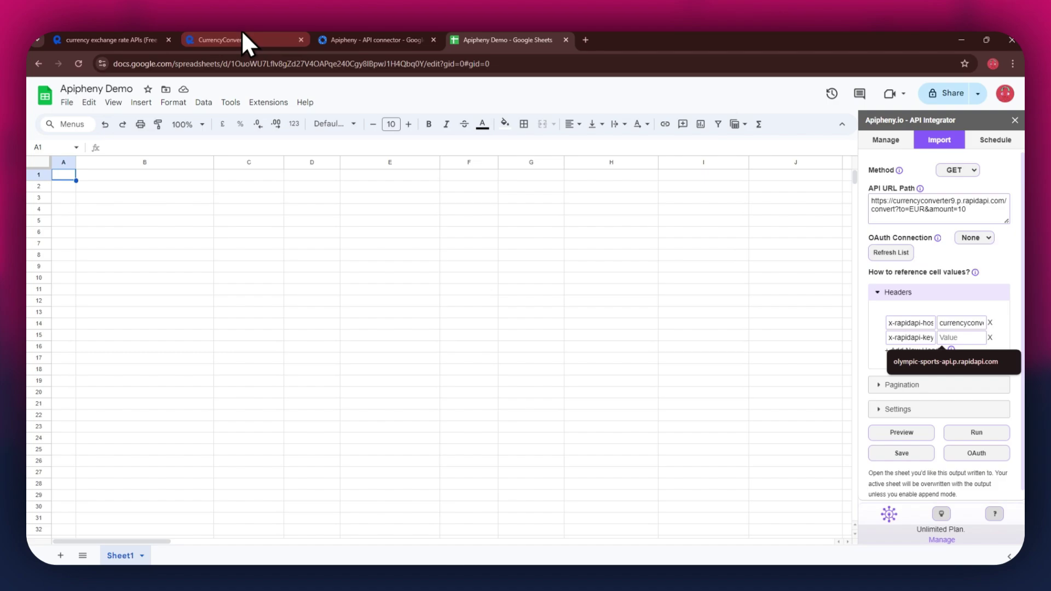
- Copy the RapidAPI key value from the curl snippet
{"action": "left_click", "coordinate": [247, 39]}
{"action": "left_click_drag", "start_coordinate": [732, 284], "coordinate": [913, 284]}
{"action": "key", "text": "ctrl+c"}
{"action": "left_click", "coordinate": [501, 39]}
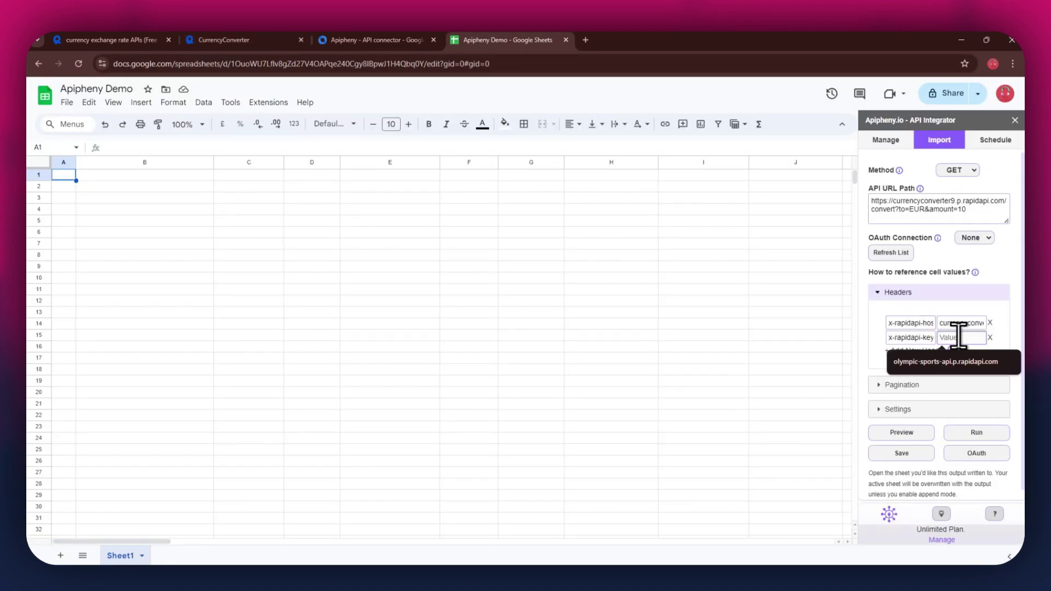
- Paste the key as x-rapidapi-key's value and run the import, giving USD 10 = 8.98 EUR
{"action": "key", "text": "ctrl+v"}
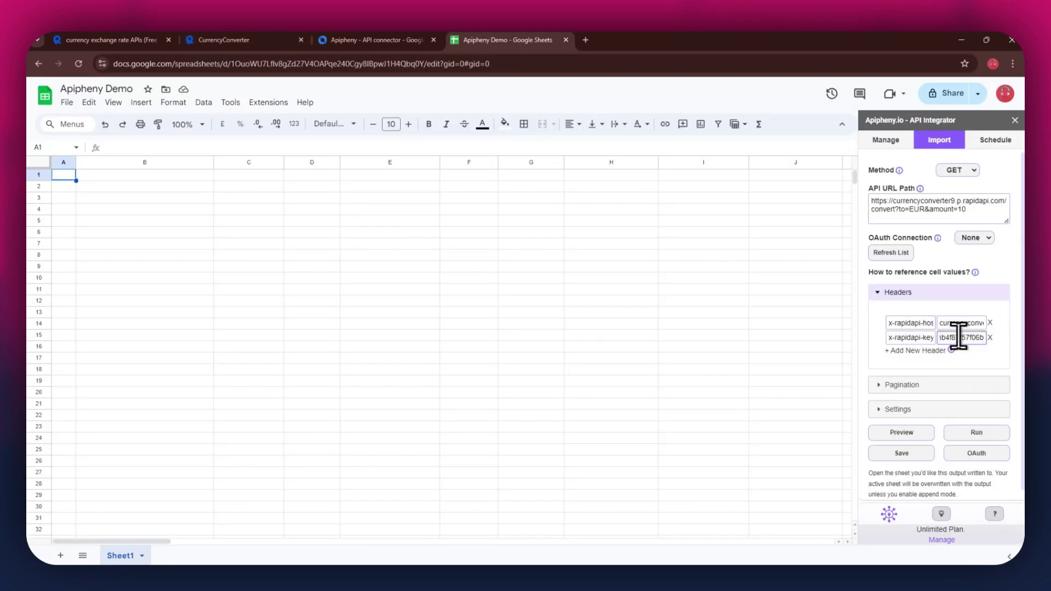
{"action": "left_click", "coordinate": [977, 433]}
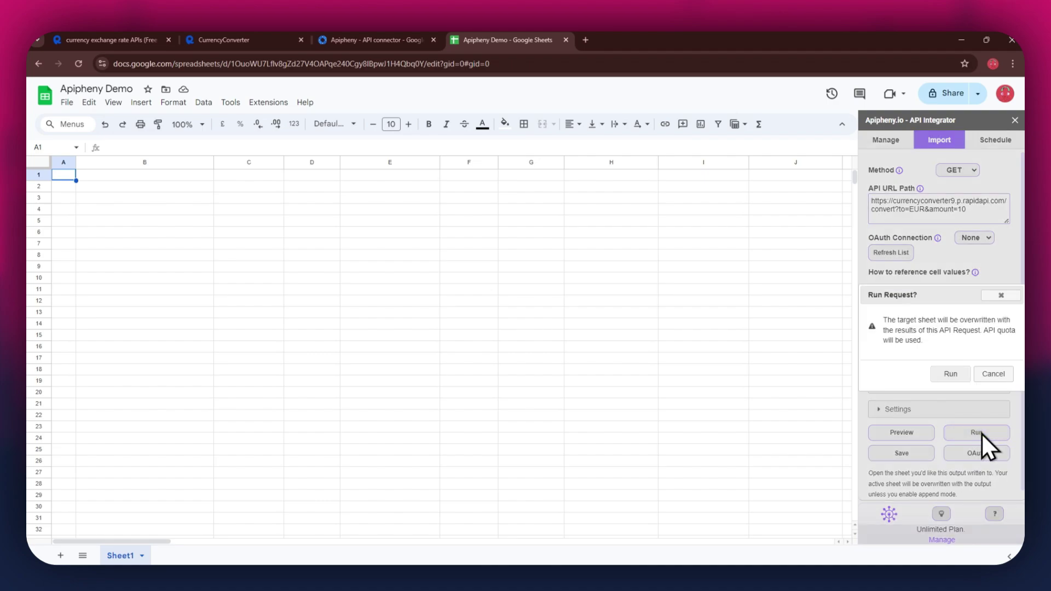
{"action": "left_click", "coordinate": [948, 374]}
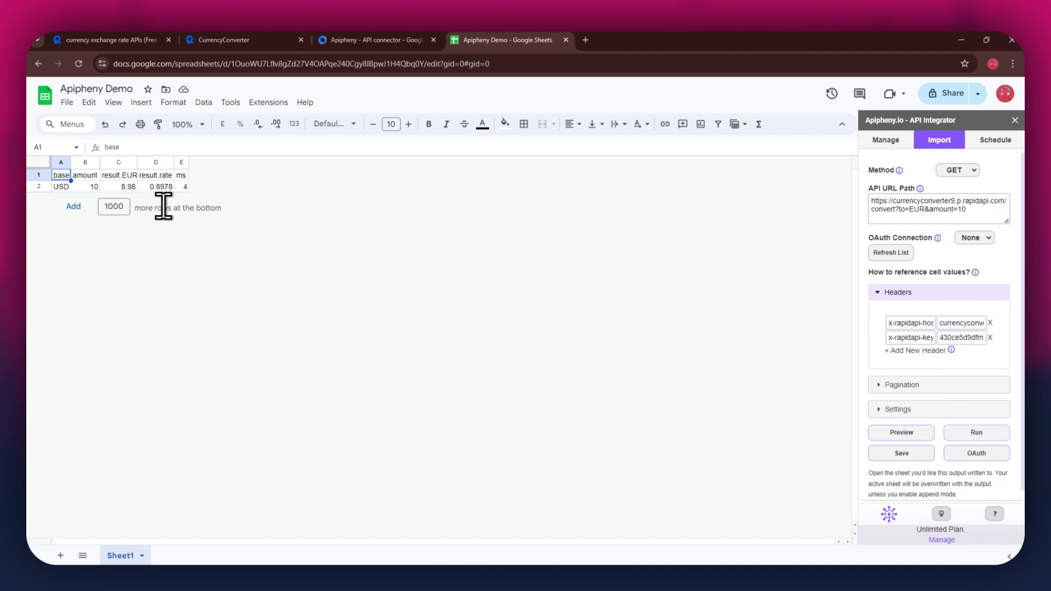
- Set the /convert parameters to convert from INR to USD
{"action": "left_click", "coordinate": [238, 41]}
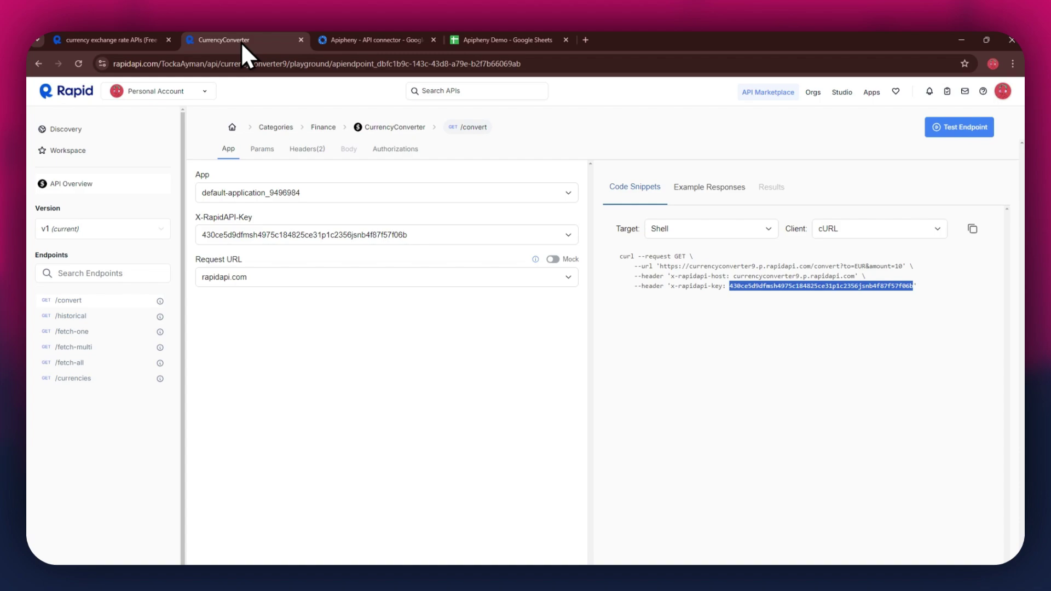
{"action": "left_click", "coordinate": [253, 149]}
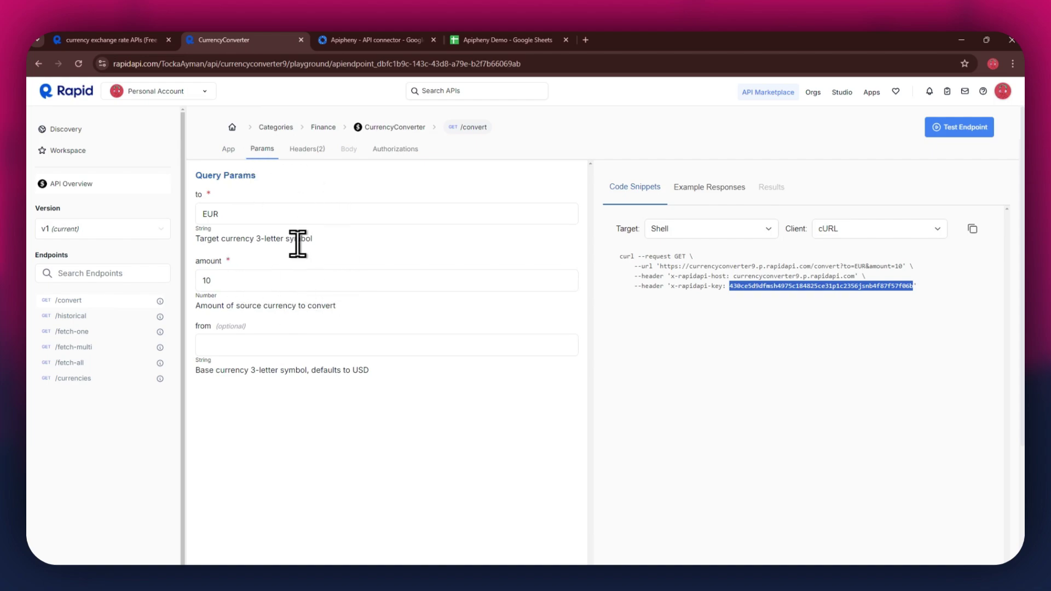
{"action": "double_click", "coordinate": [239, 215]}
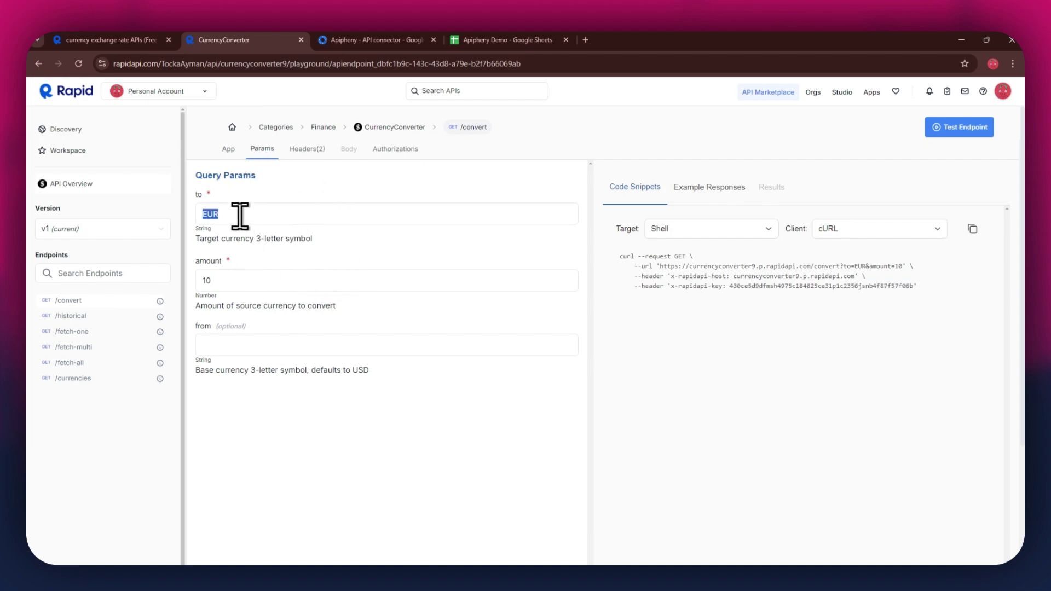
{"action": "type", "text": "USD"}
{"action": "left_click", "coordinate": [246, 340]}
{"action": "type", "text": "INR"}
- Copy the updated request URL from the curl snippet
{"action": "left_click_drag", "start_coordinate": [665, 266], "coordinate": [934, 266]}
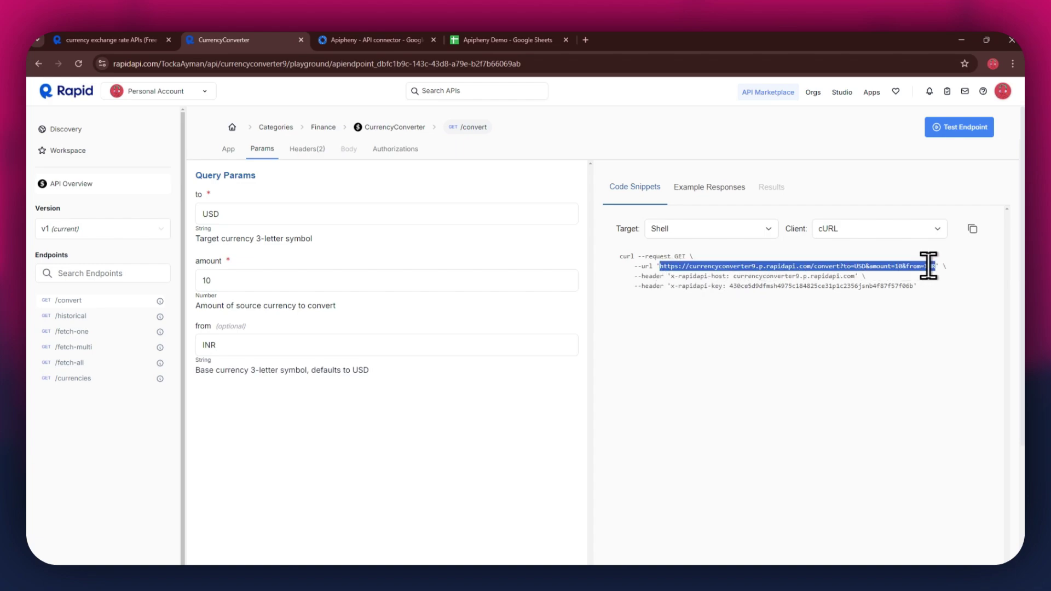
{"action": "right_click", "coordinate": [929, 268]}
{"action": "left_click", "coordinate": [903, 277]}
- Replace Apipheny's API URL Path with the 10 INR-to-USD request and run it, overwriting the sheet
{"action": "left_click", "coordinate": [532, 41]}
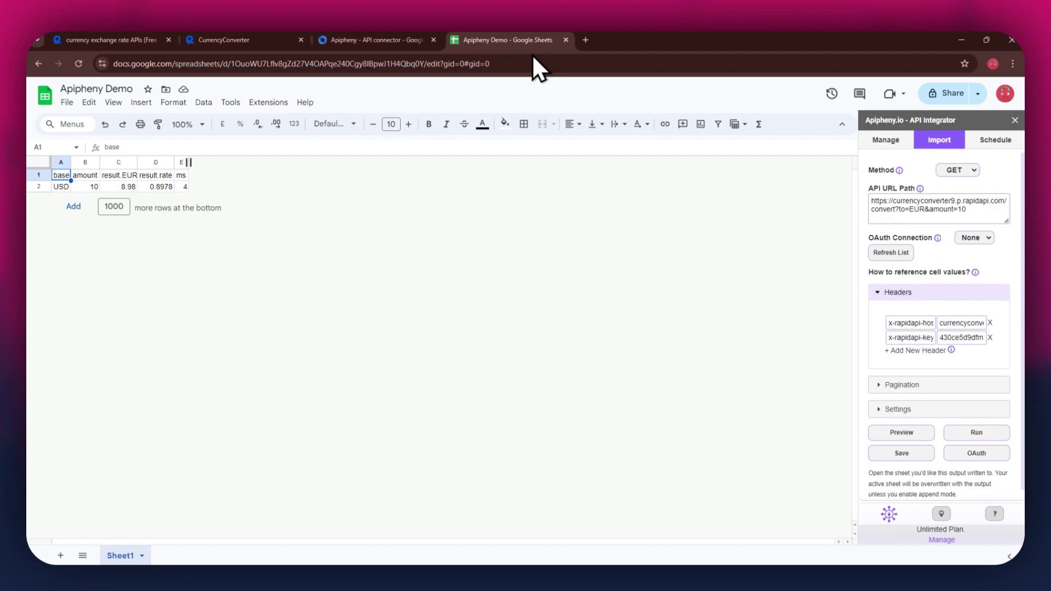
{"action": "triple_click", "coordinate": [912, 206]}
{"action": "right_click", "coordinate": [917, 207]}
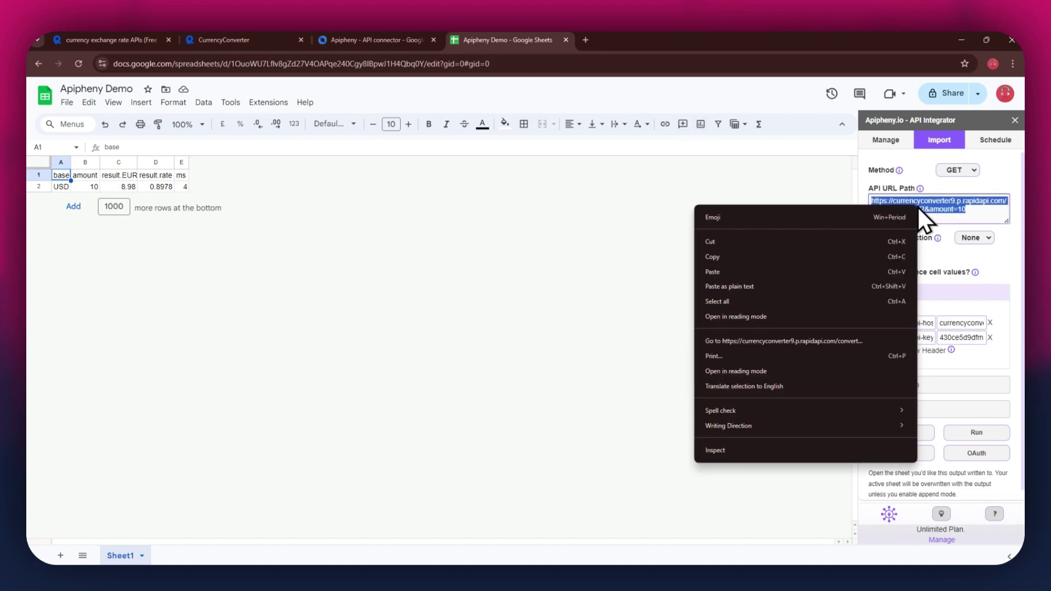
{"action": "left_click", "coordinate": [823, 269]}
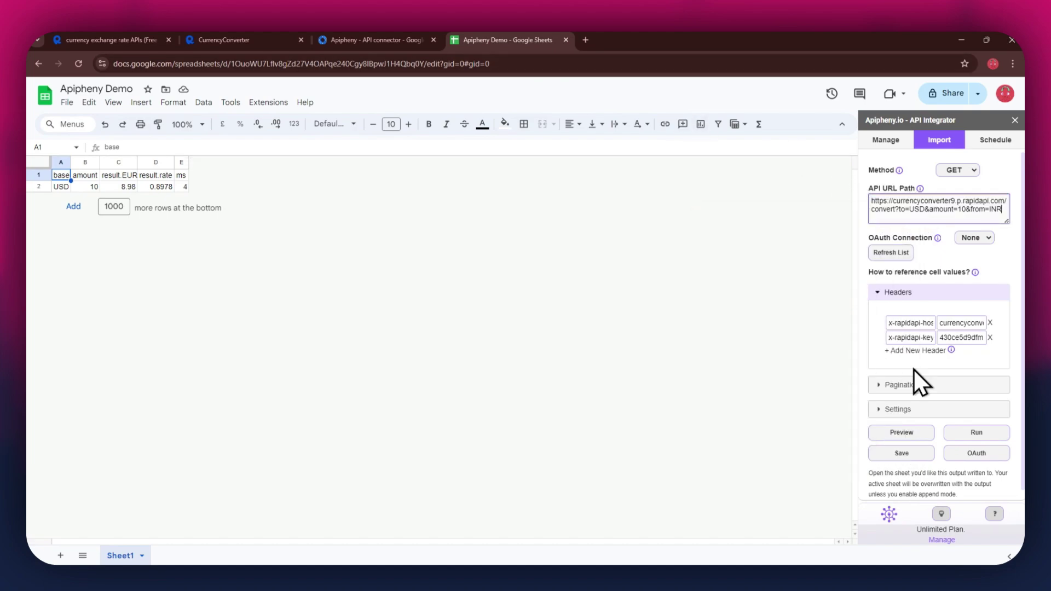
{"action": "left_click", "coordinate": [985, 432]}
{"action": "left_click", "coordinate": [958, 375]}
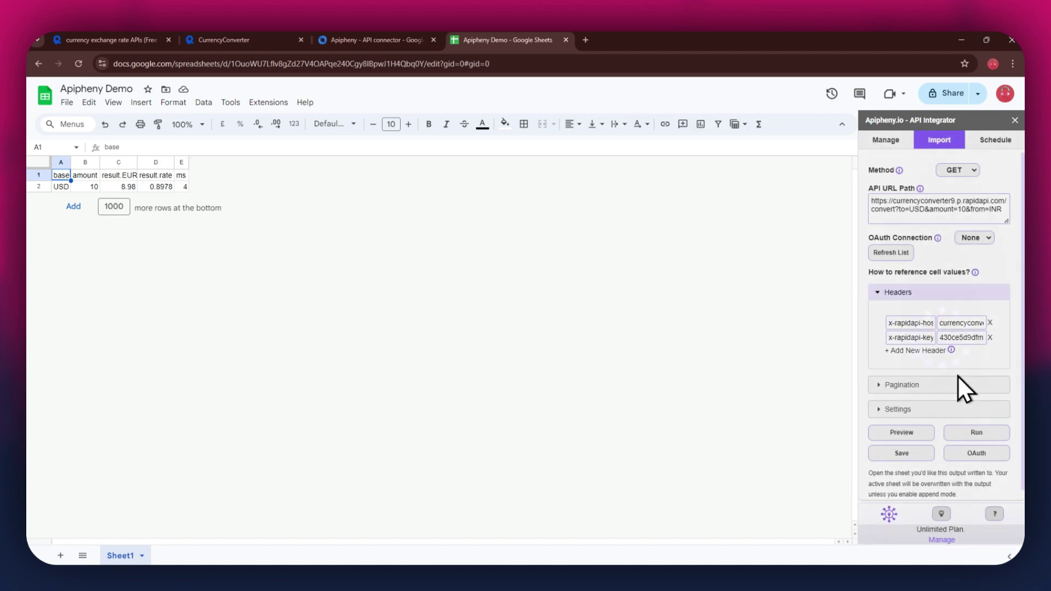